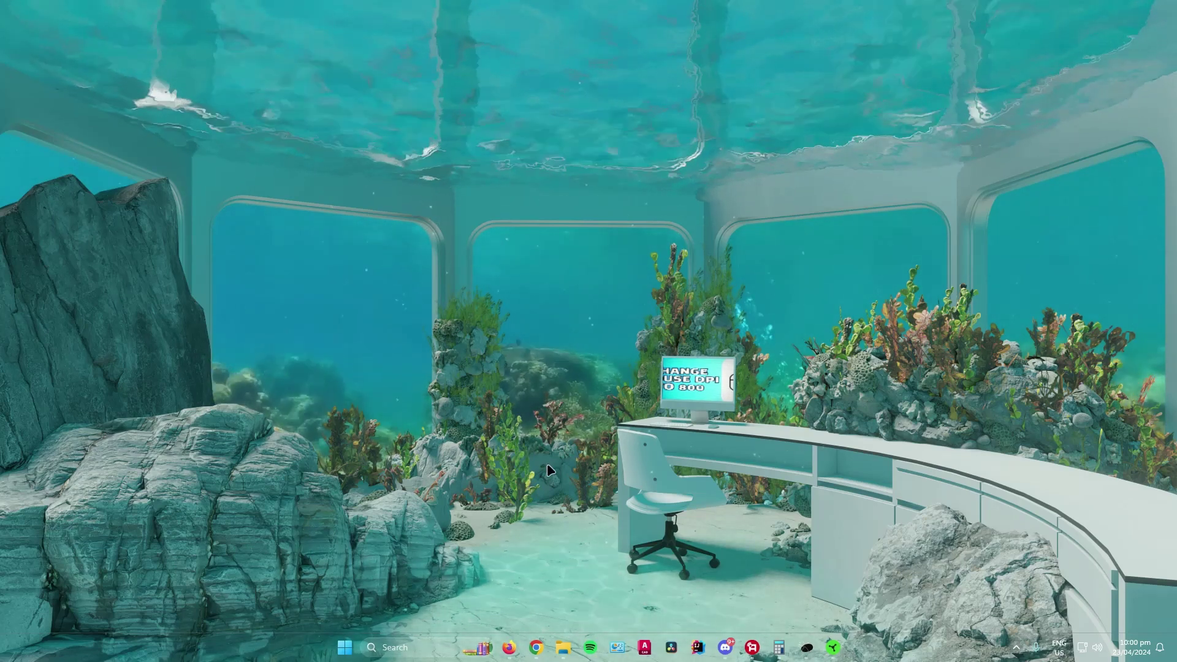
Step: Make the 400 DPI Stage 1 active on the Viper Mini's Performance tab, then minimize Synapse
click(833, 648)
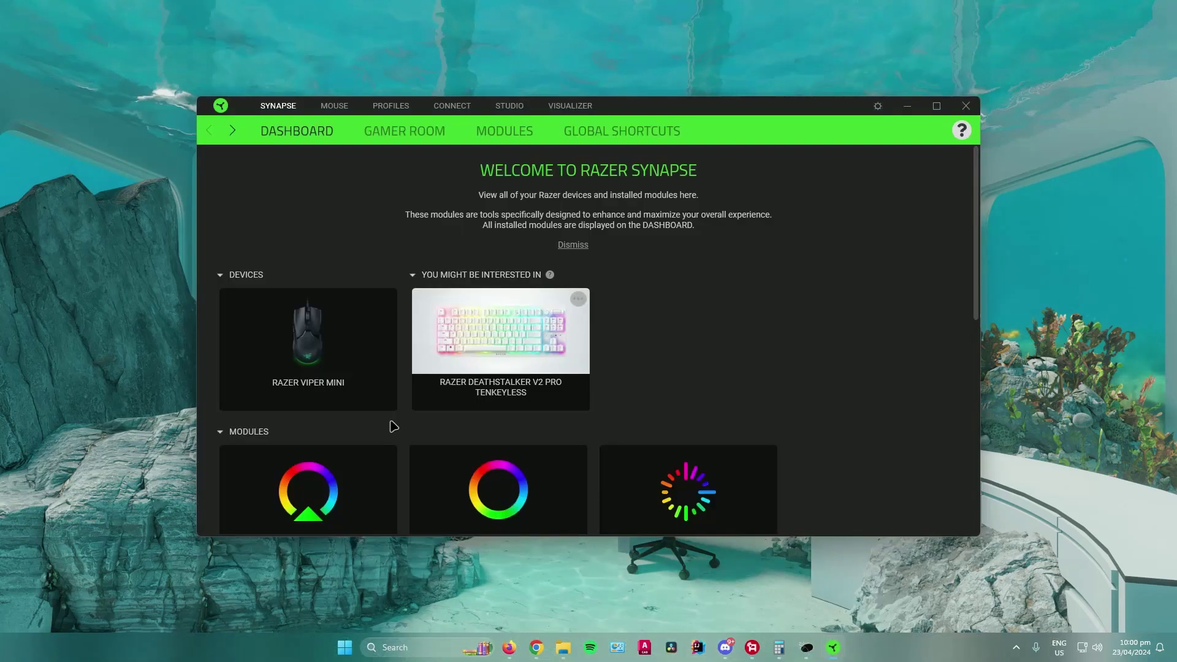
click(832, 648)
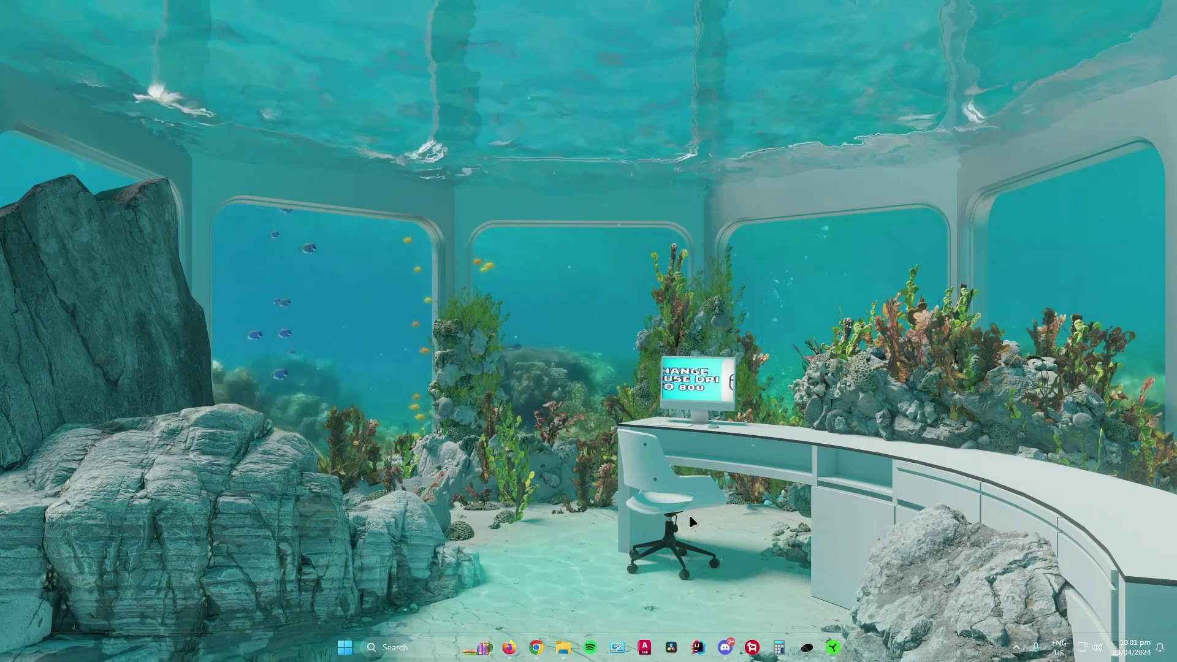
click(838, 637)
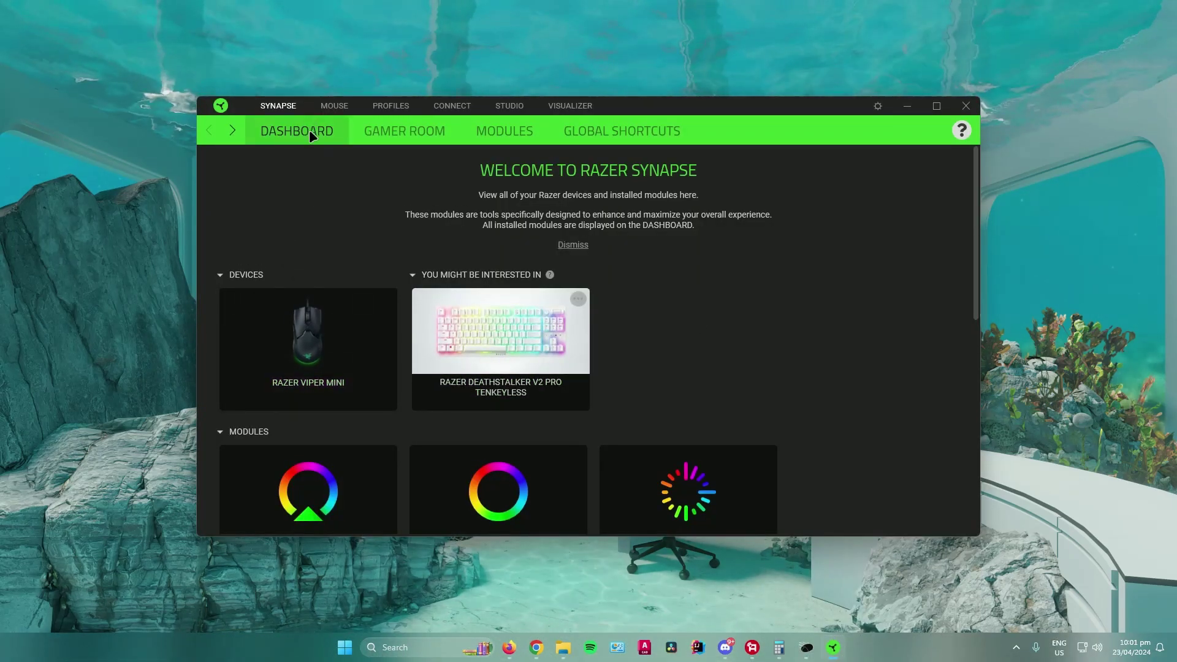
click(345, 323)
click(402, 132)
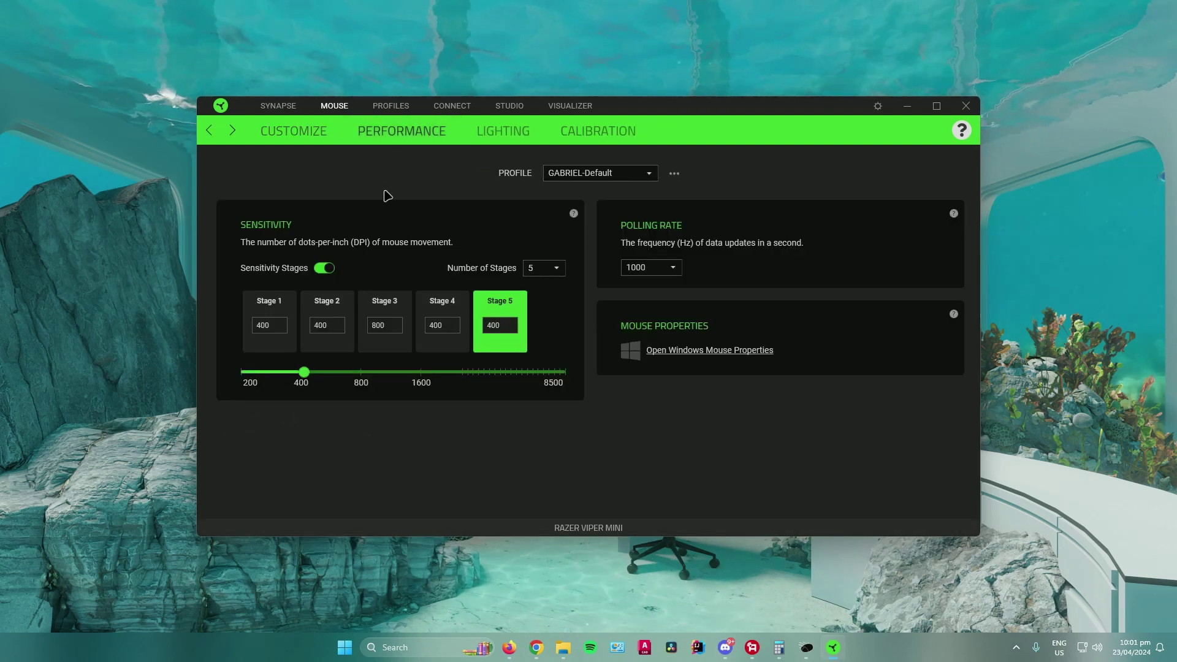
click(286, 310)
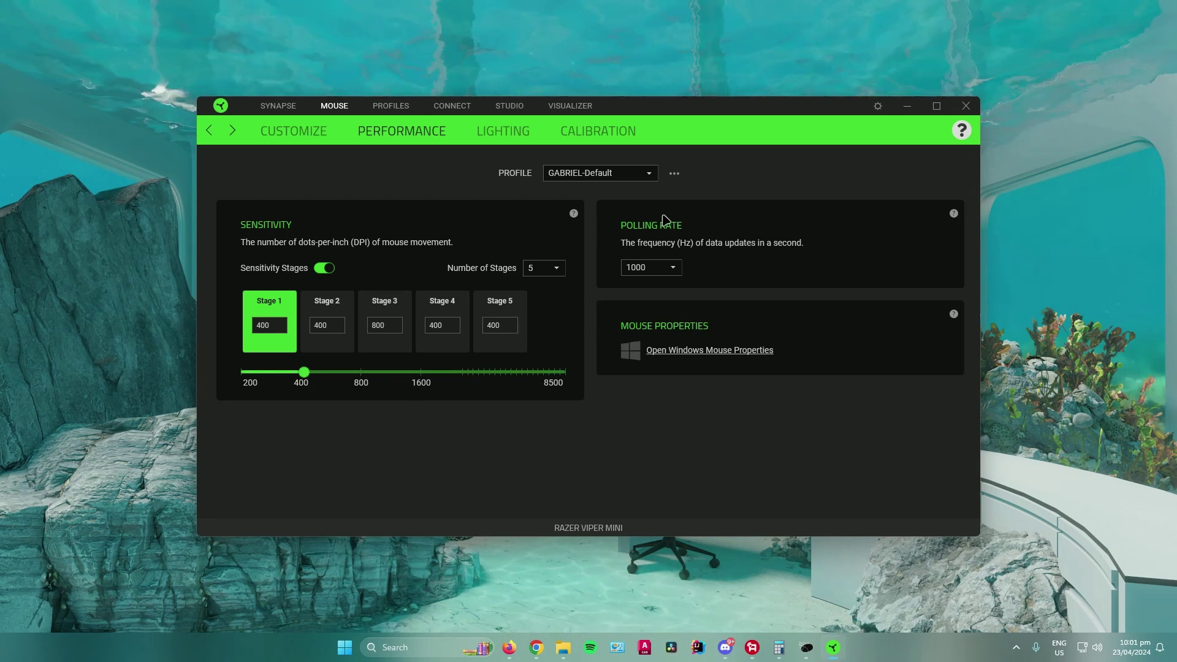
click(909, 107)
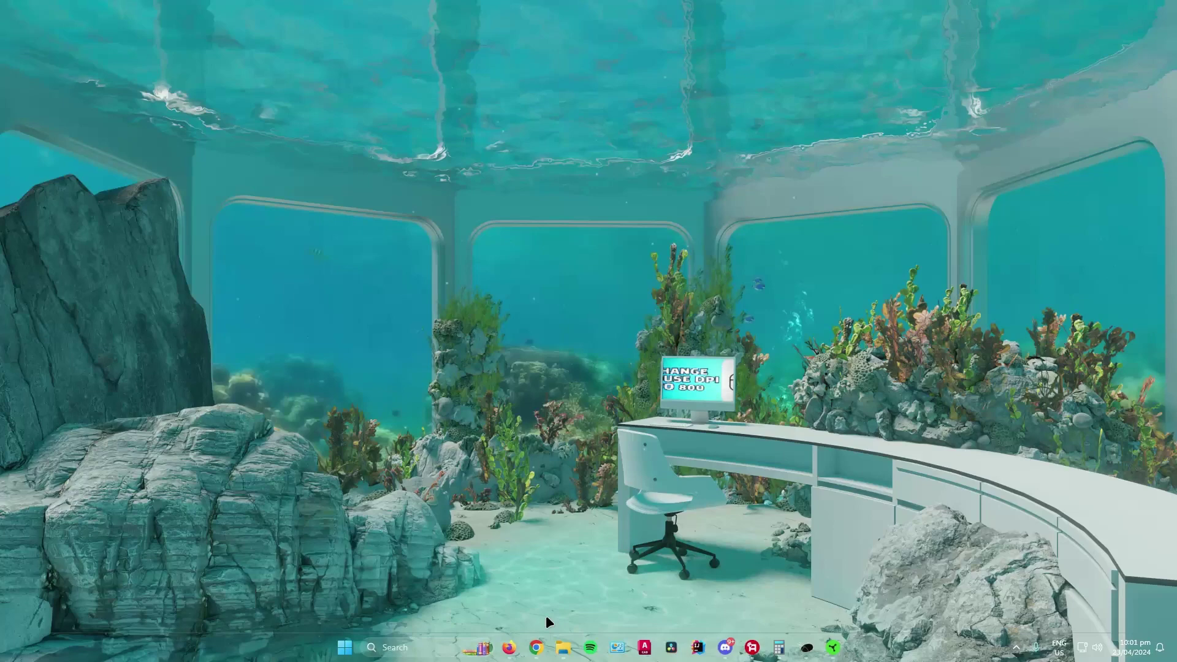
Step: Search Control Panel for 'mouse', drag pointer speed to Fast, and close Mouse Properties
click(617, 648)
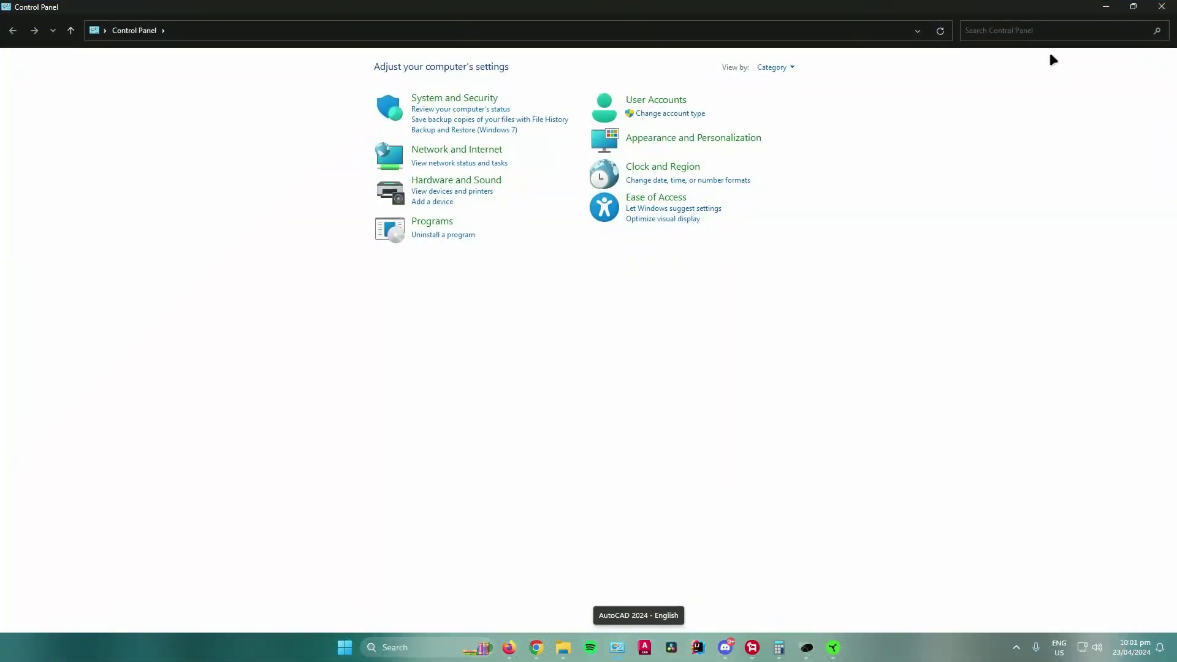
click(1032, 34)
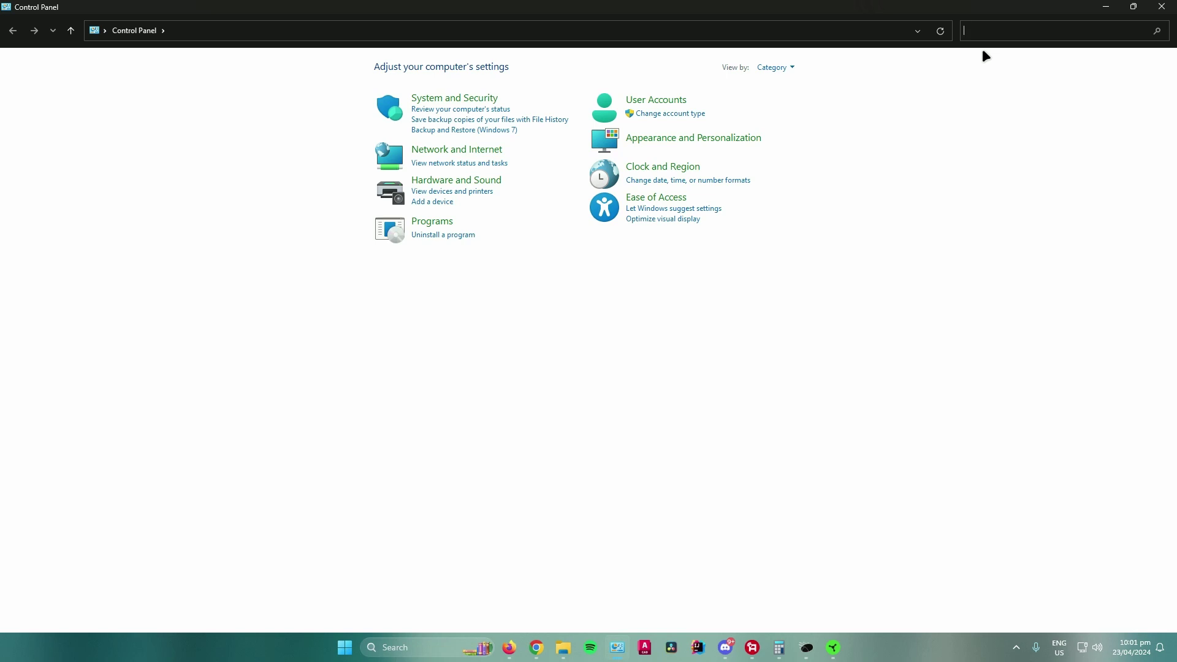
text(mouse)
click(68, 78)
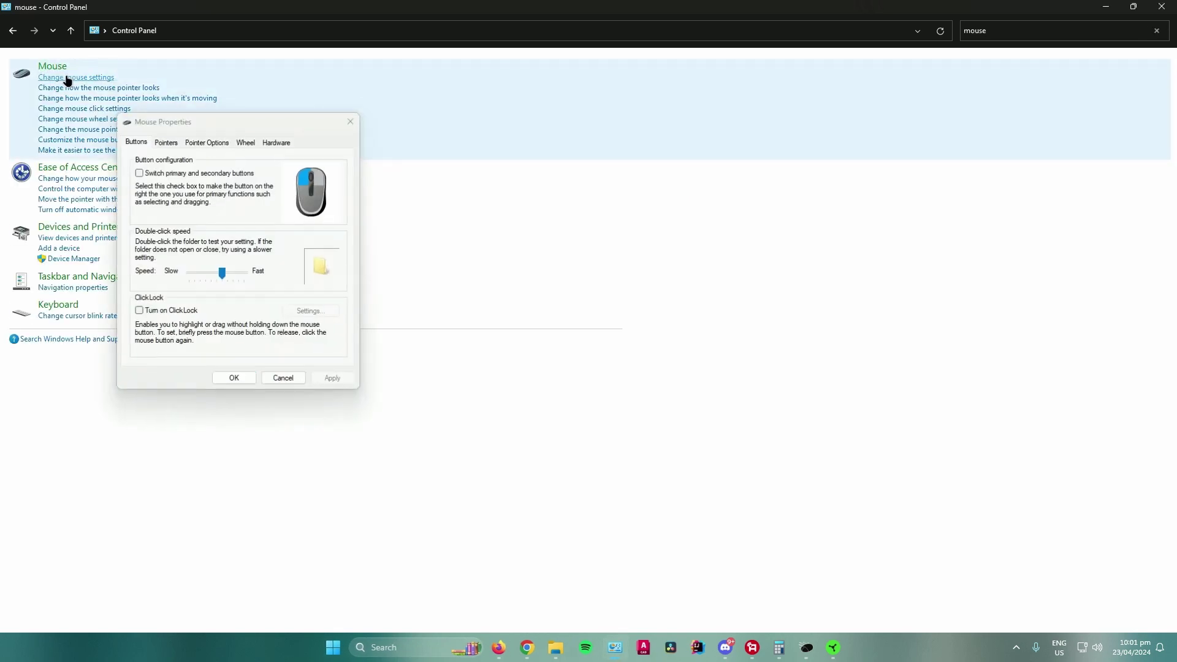
click(190, 142)
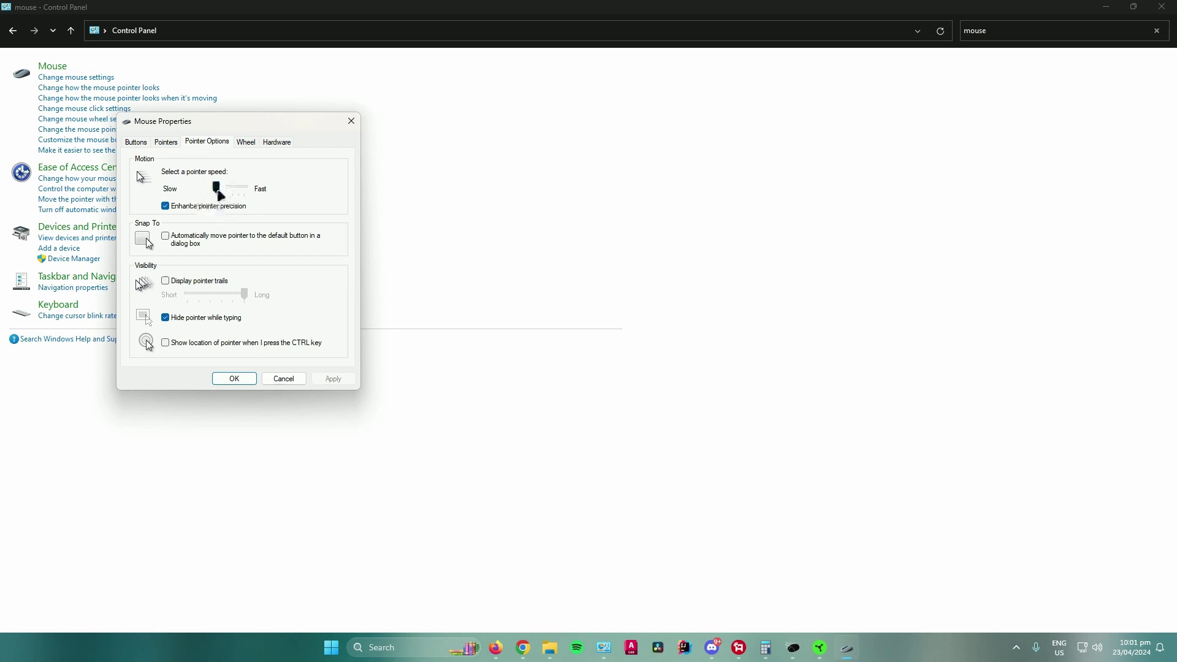
drag(216, 187, 178, 193)
click(284, 379)
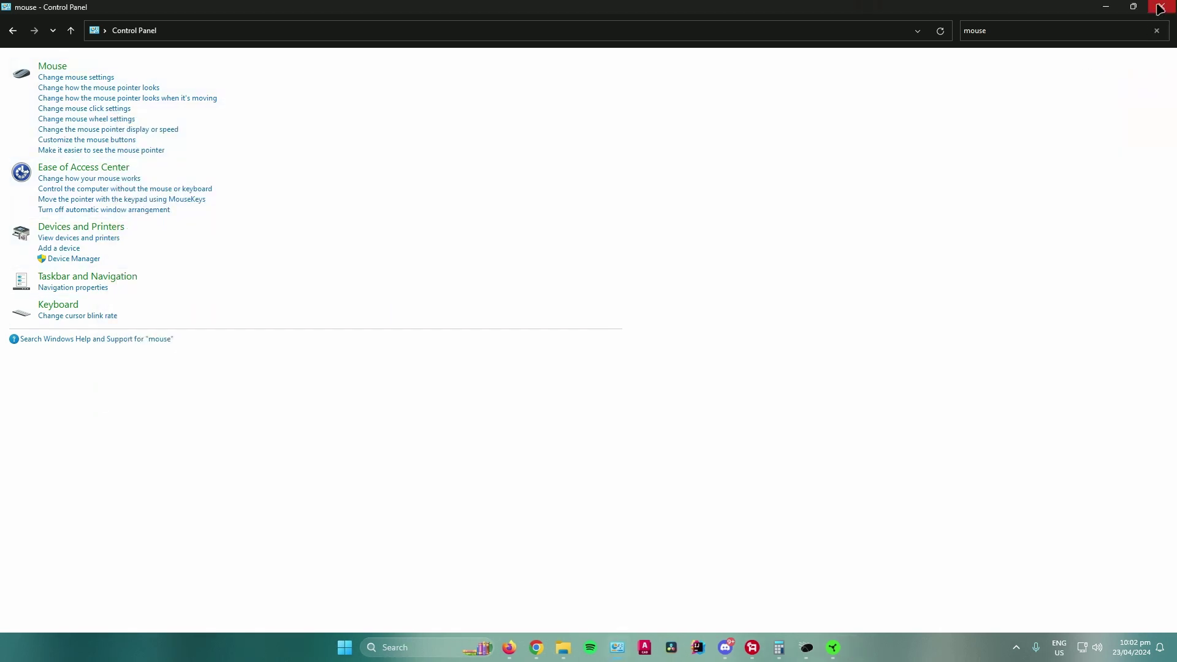
Step: Close Control Panel and open the DPI Analyzer from Chrome's 'mouse sensitivity' results, scrolled to its fields
click(1160, 9)
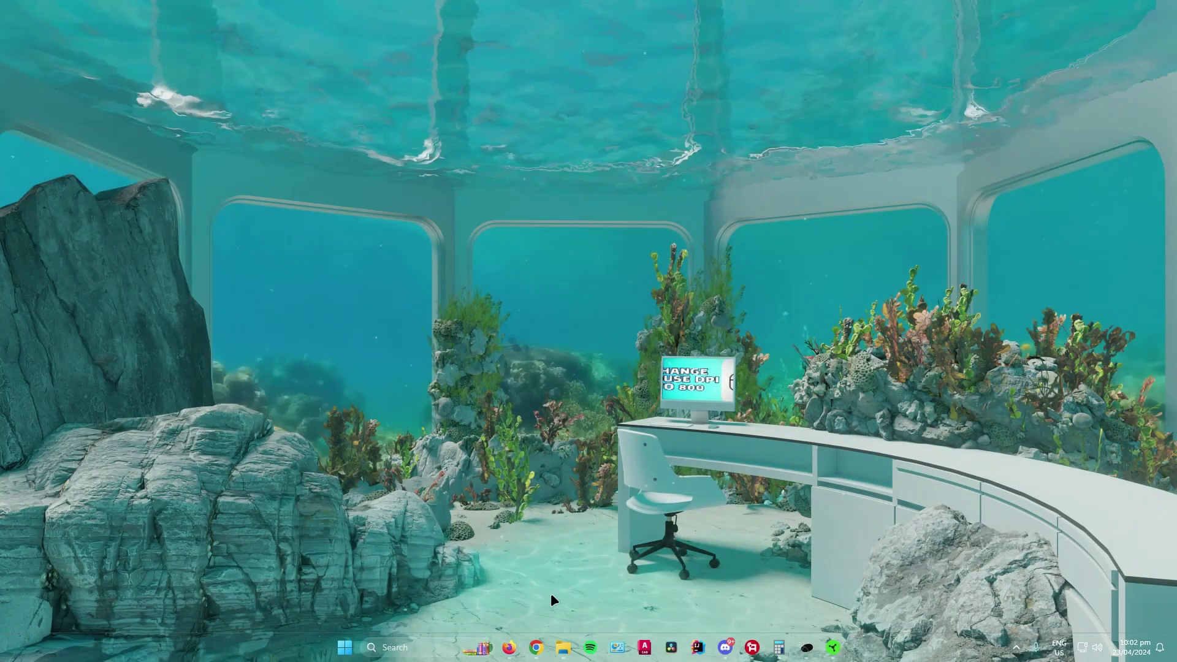
click(537, 640)
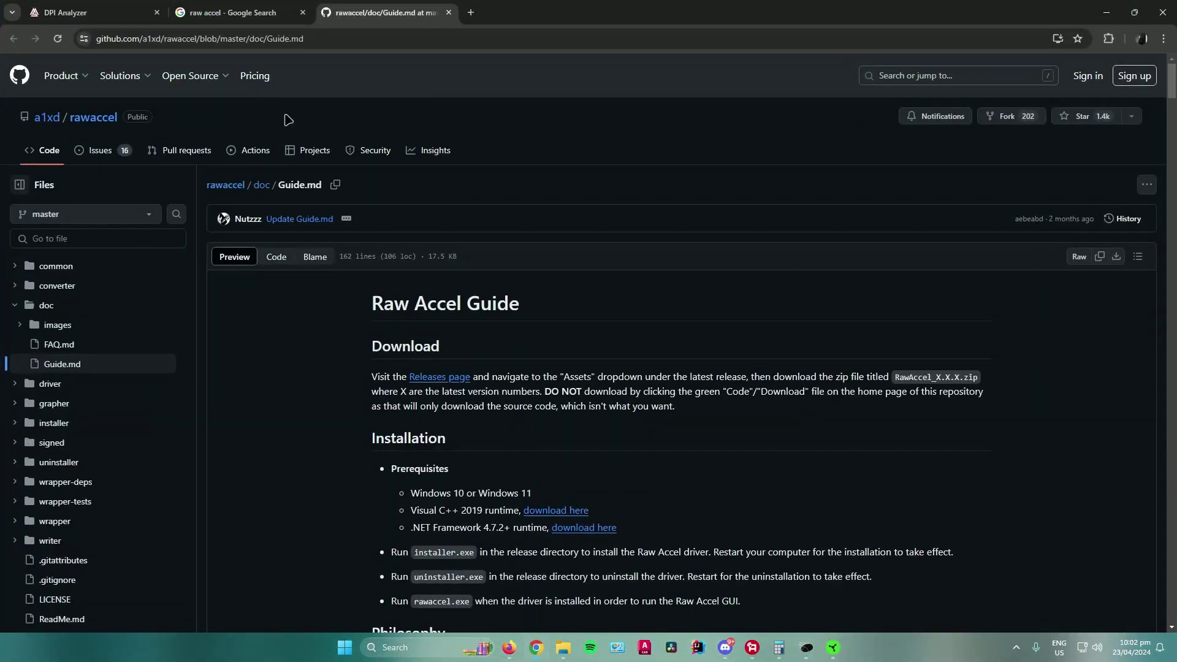
click(126, 15)
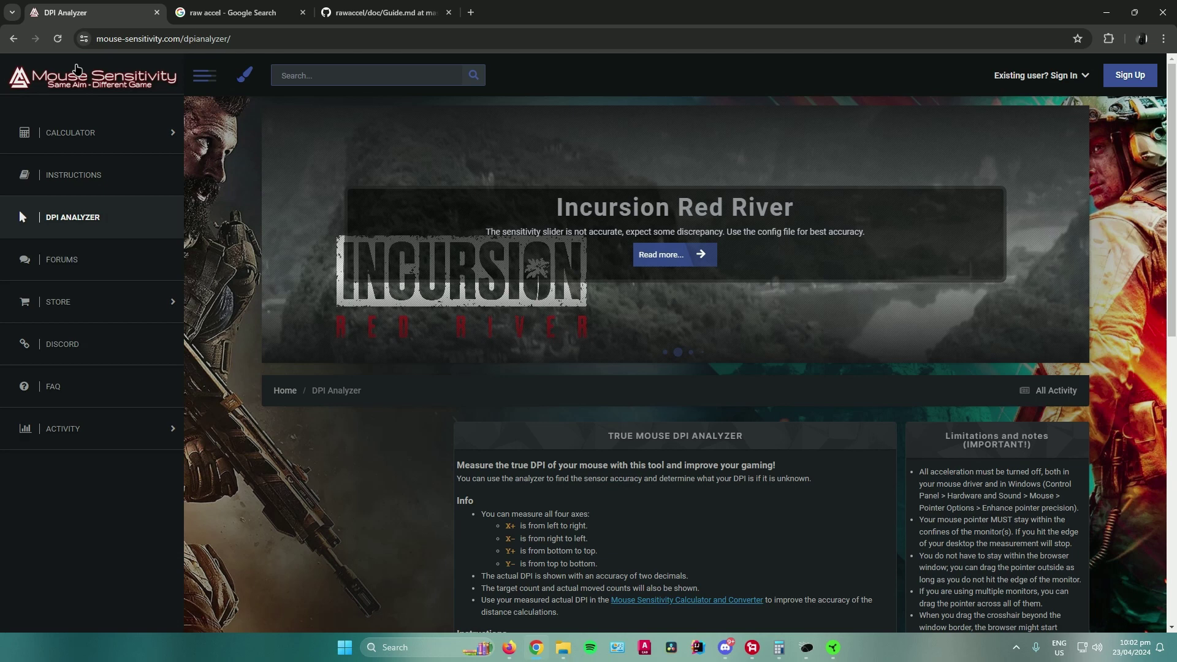
key(alt+Left)
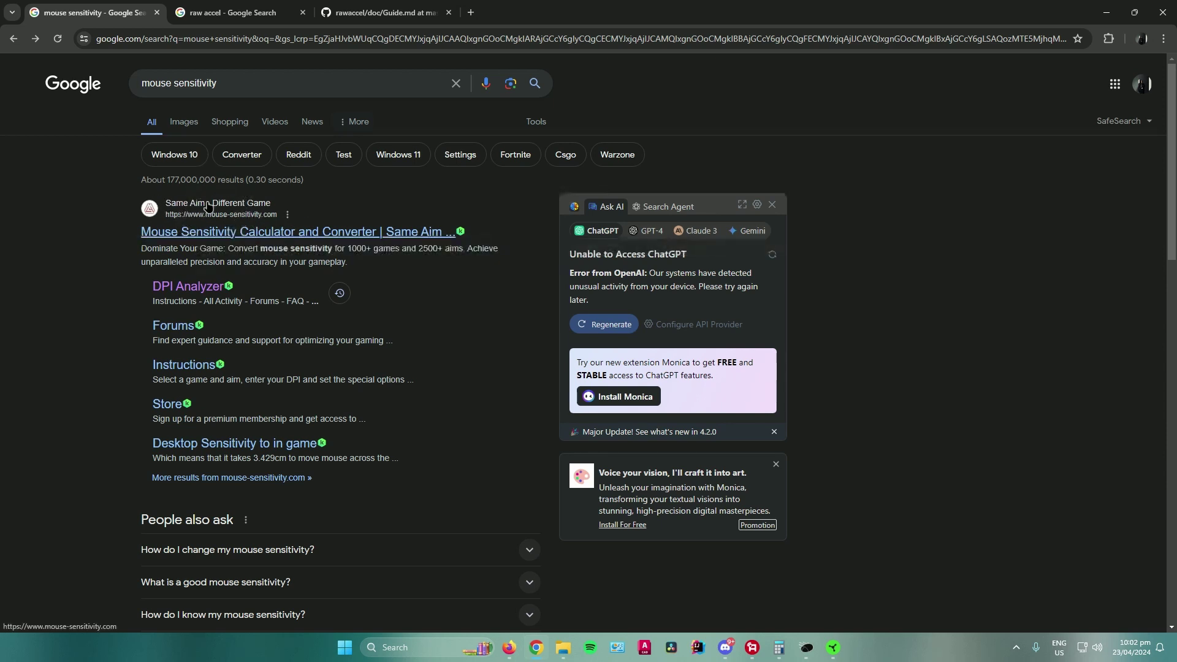
click(186, 294)
scroll(405, 356, down, 5)
scroll(412, 358, down, 3)
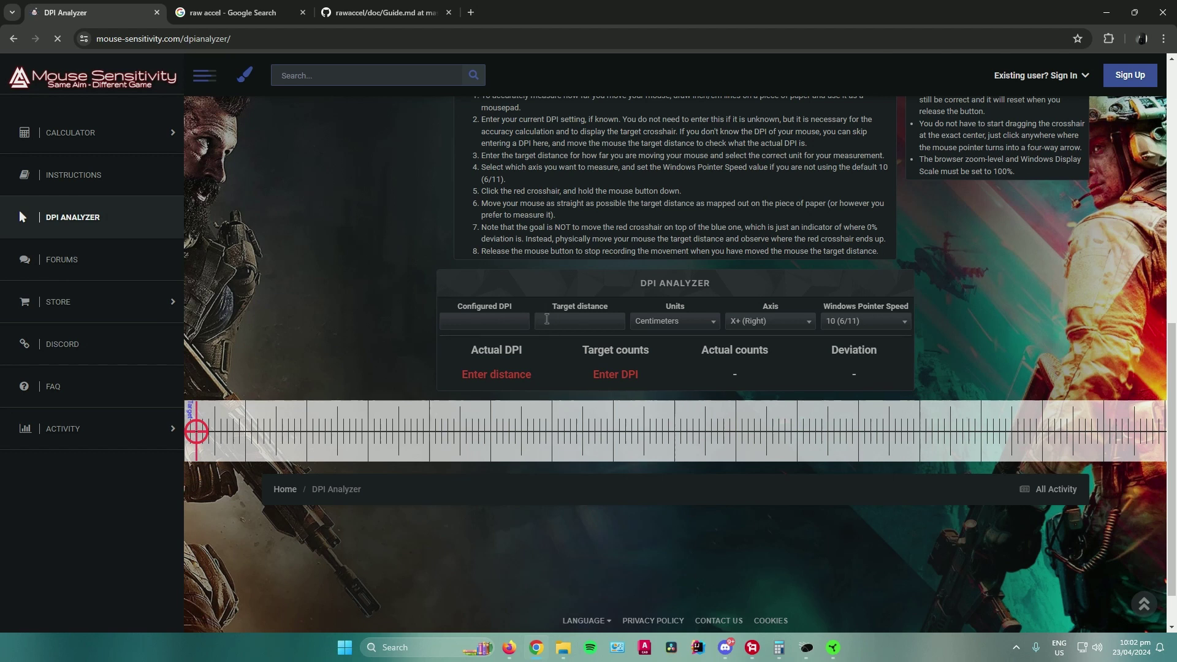
Step: Measure 407.16 actual DPI over a 10 cm ruler drag, then return to the 'raw accel' results tab
click(561, 318)
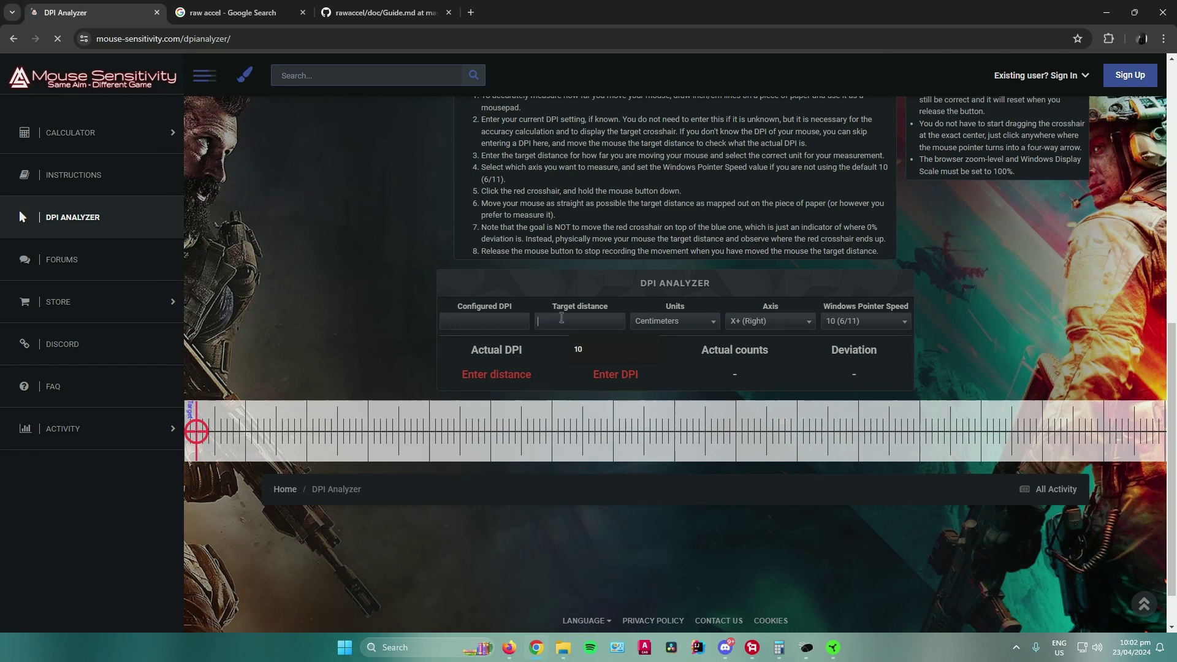
text(10)
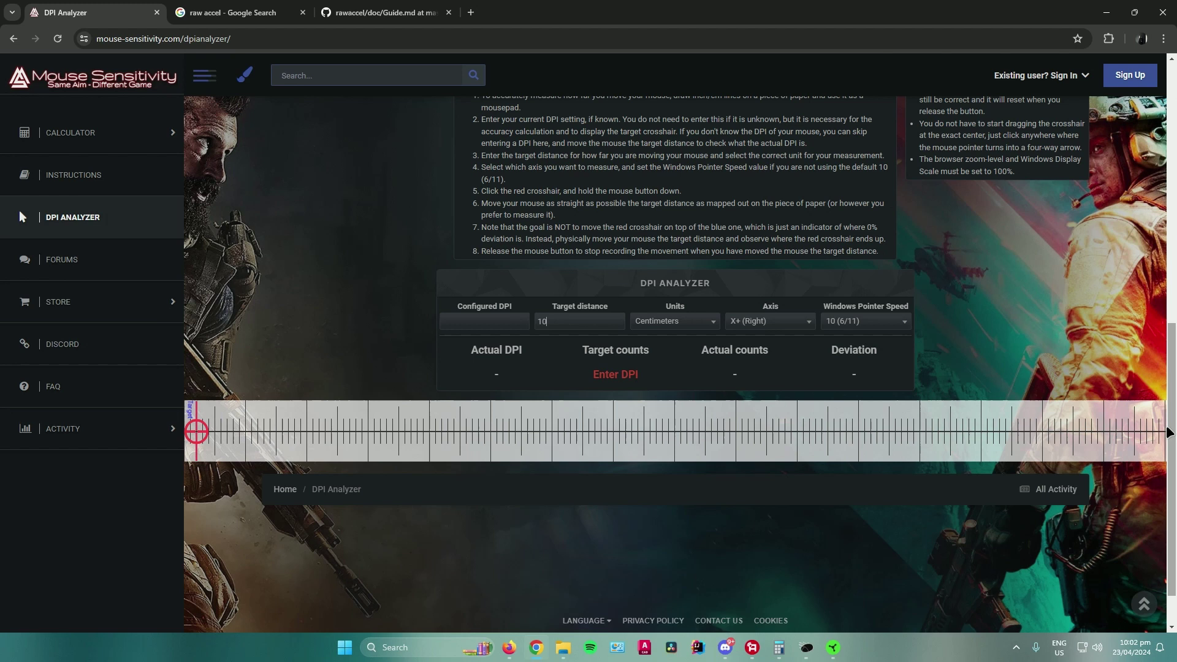
drag(194, 435, 651, 368)
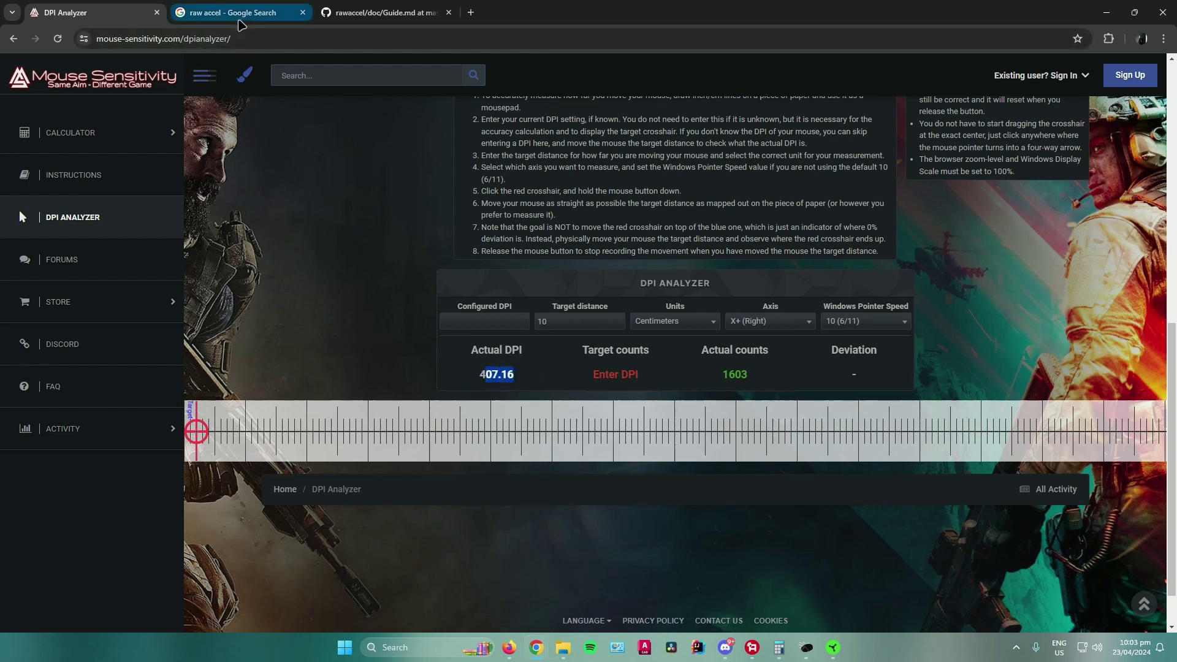
click(242, 19)
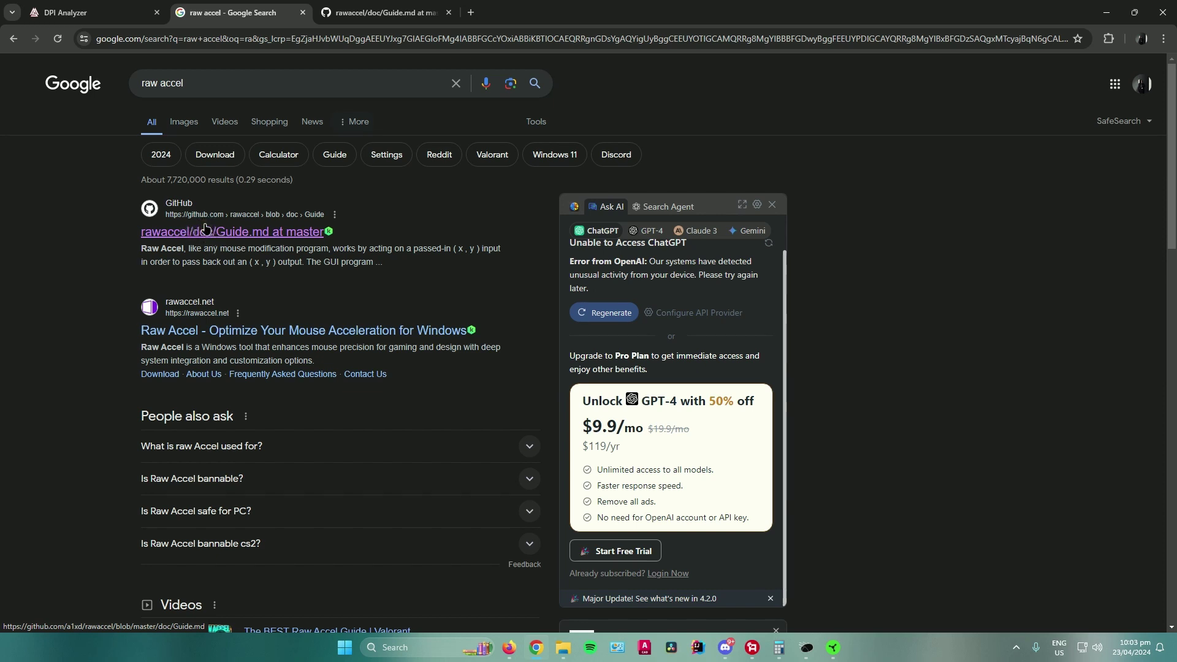
Step: Follow the Guide.md 'Releases page' link to the Raw Accel v1.6.1 release and its assets
click(380, 13)
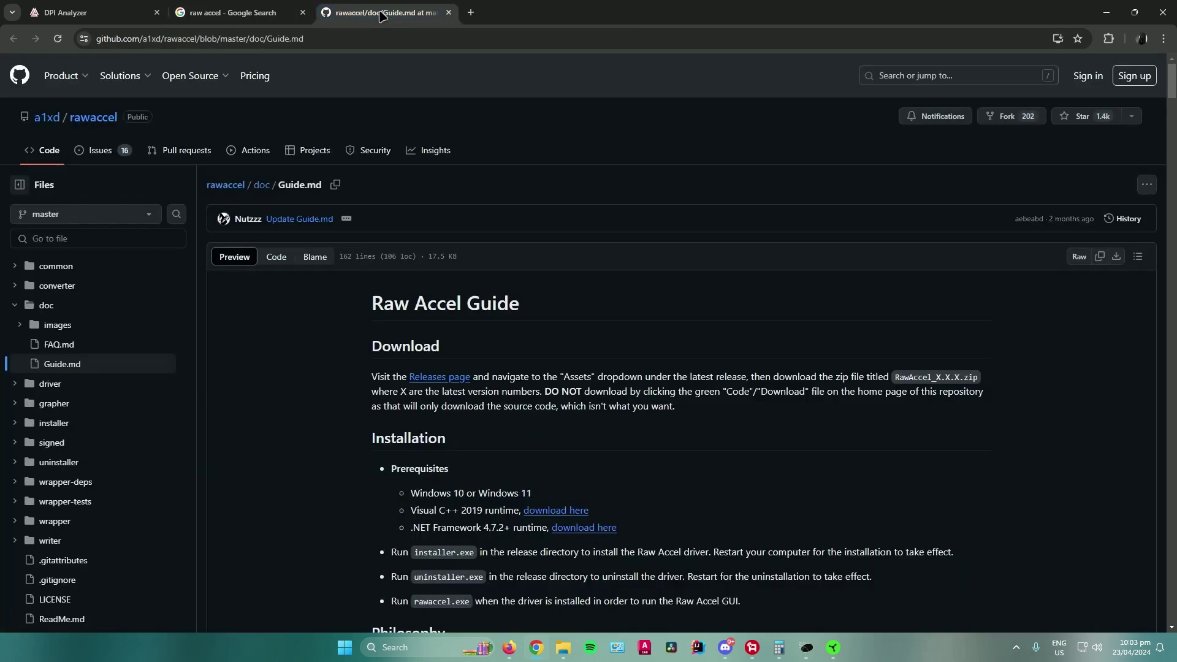
scroll(329, 294, down, 2)
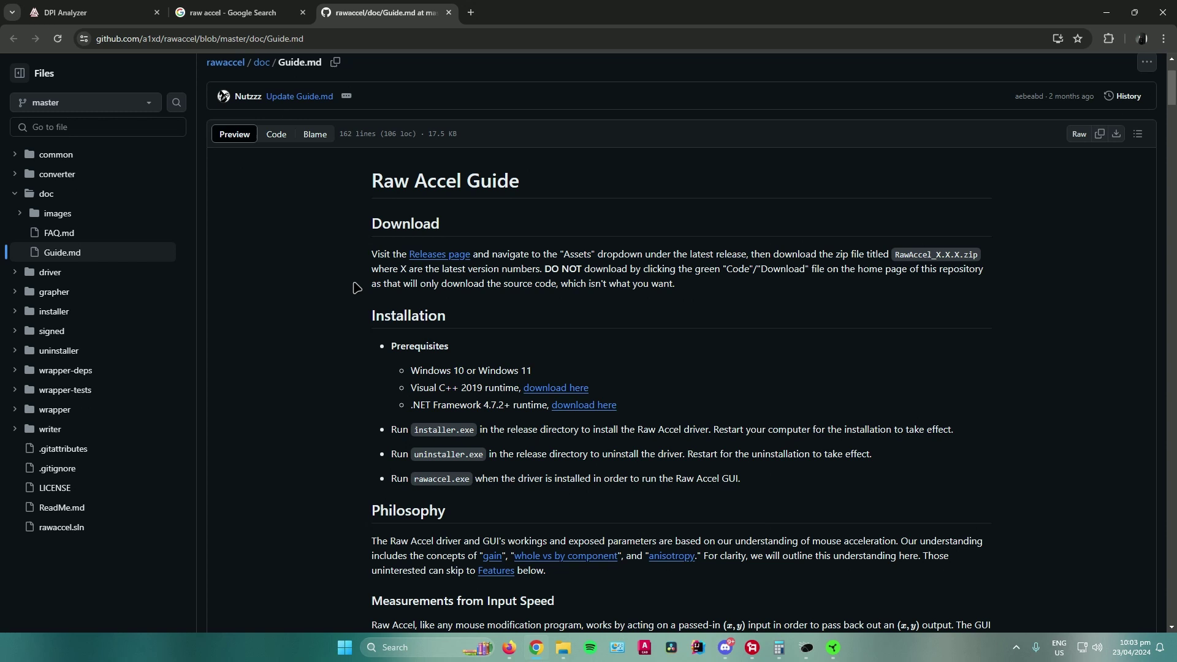
scroll(368, 278, up, 1)
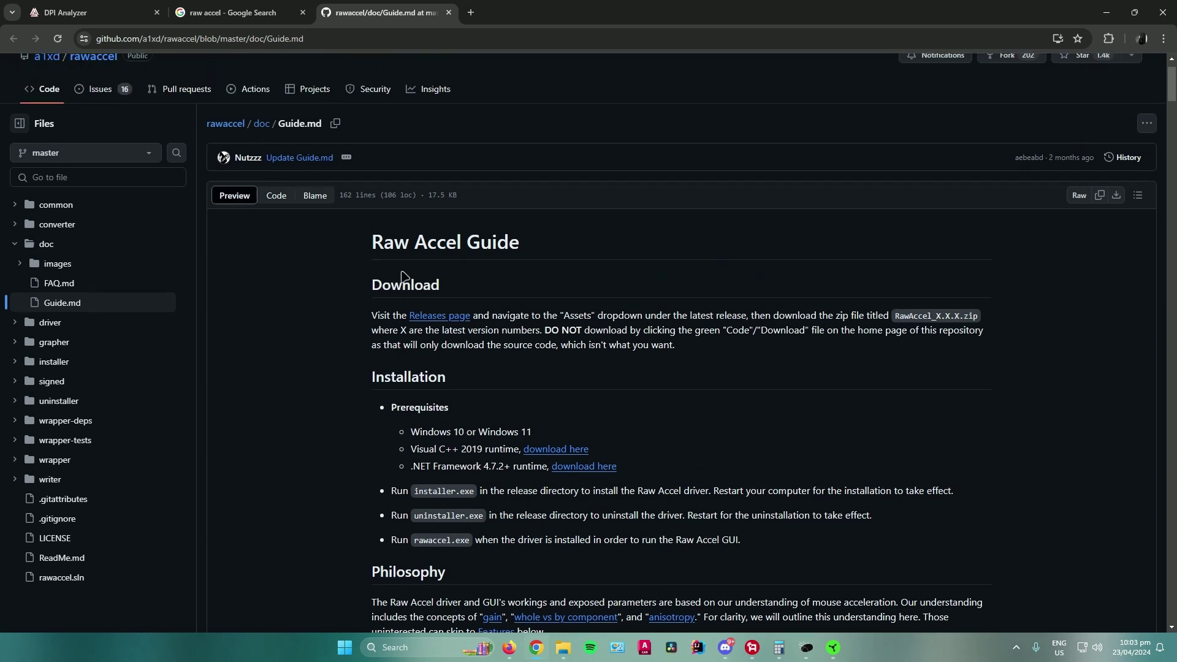
click(439, 317)
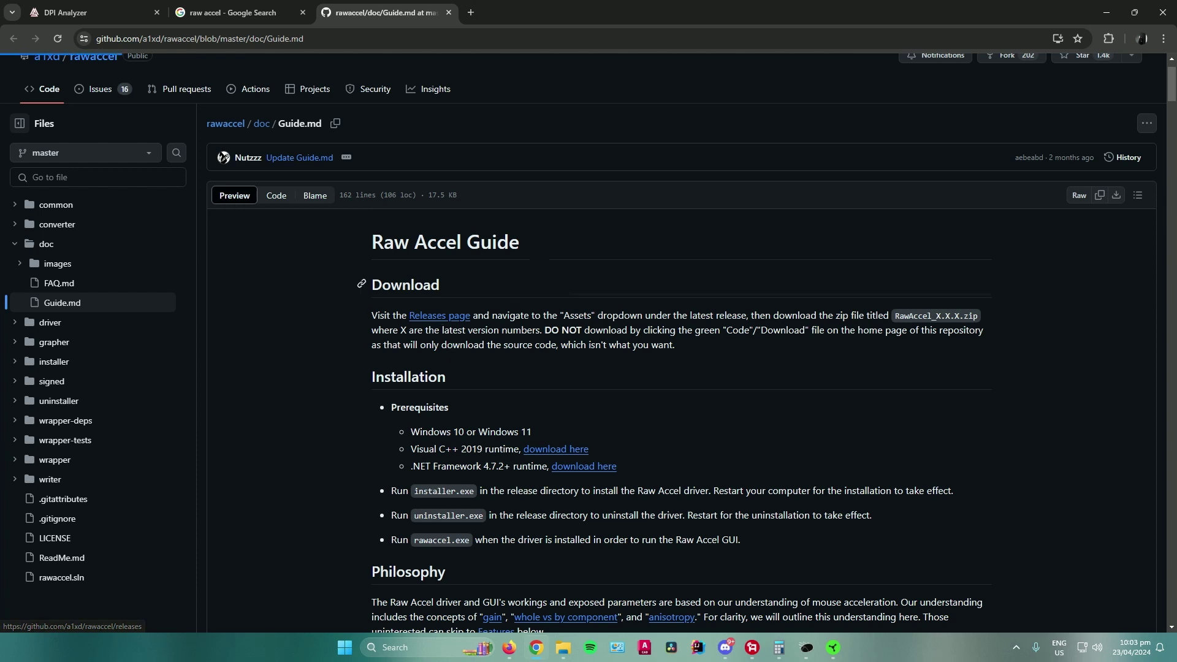
scroll(484, 303, down, 1)
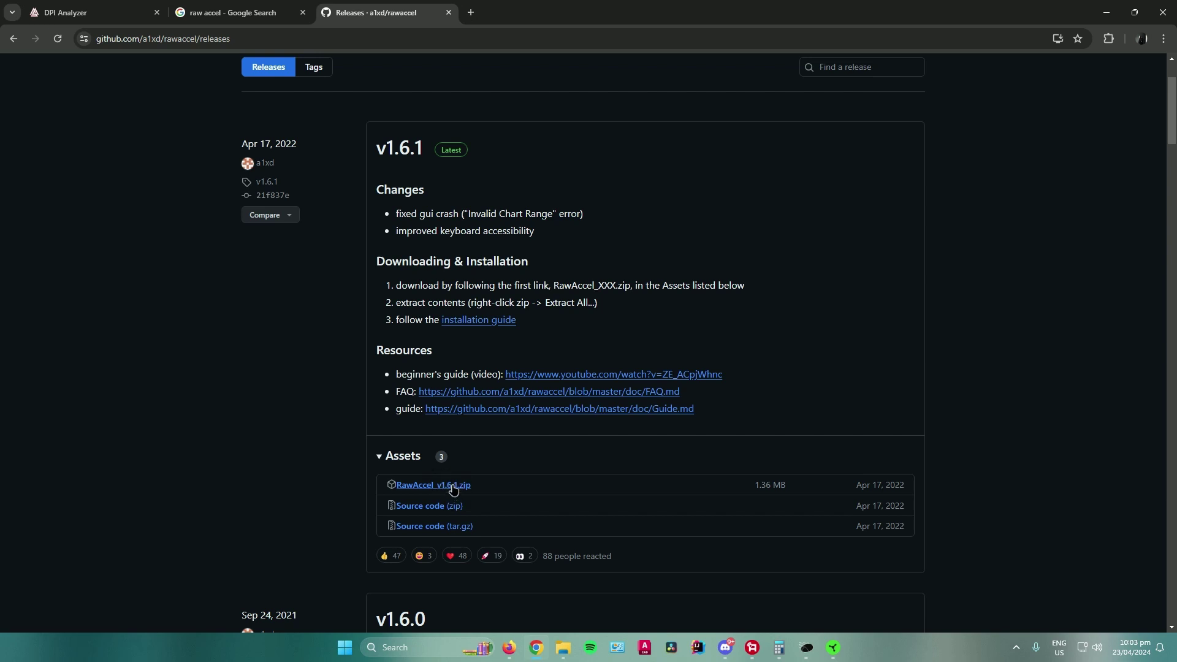
Step: Browse Downloads into RawAccel_v1.6.1\RawAccel, showing installer.exe and rawaccel.exe
click(563, 647)
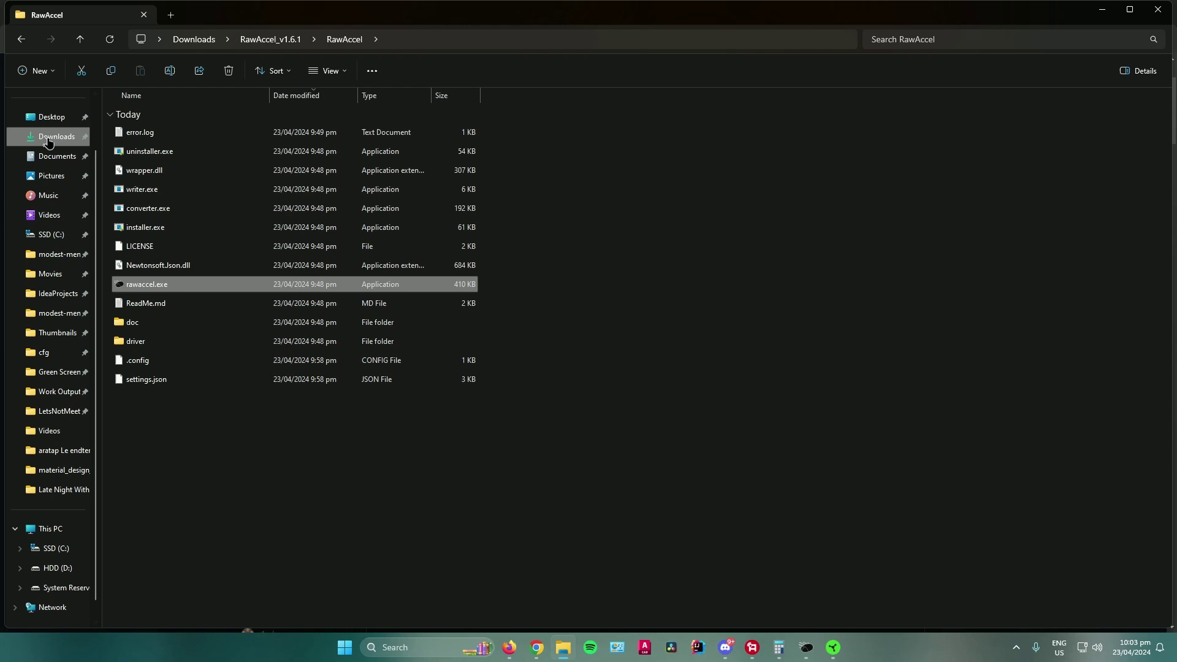
click(49, 138)
right_click(158, 133)
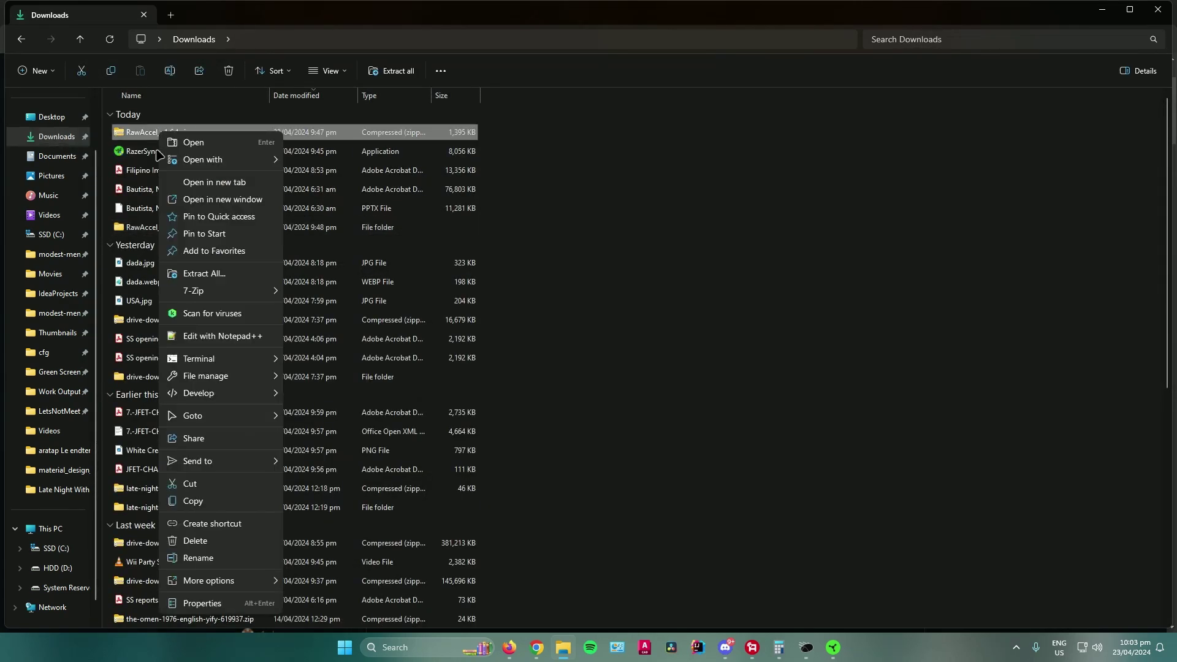
double_click(134, 231)
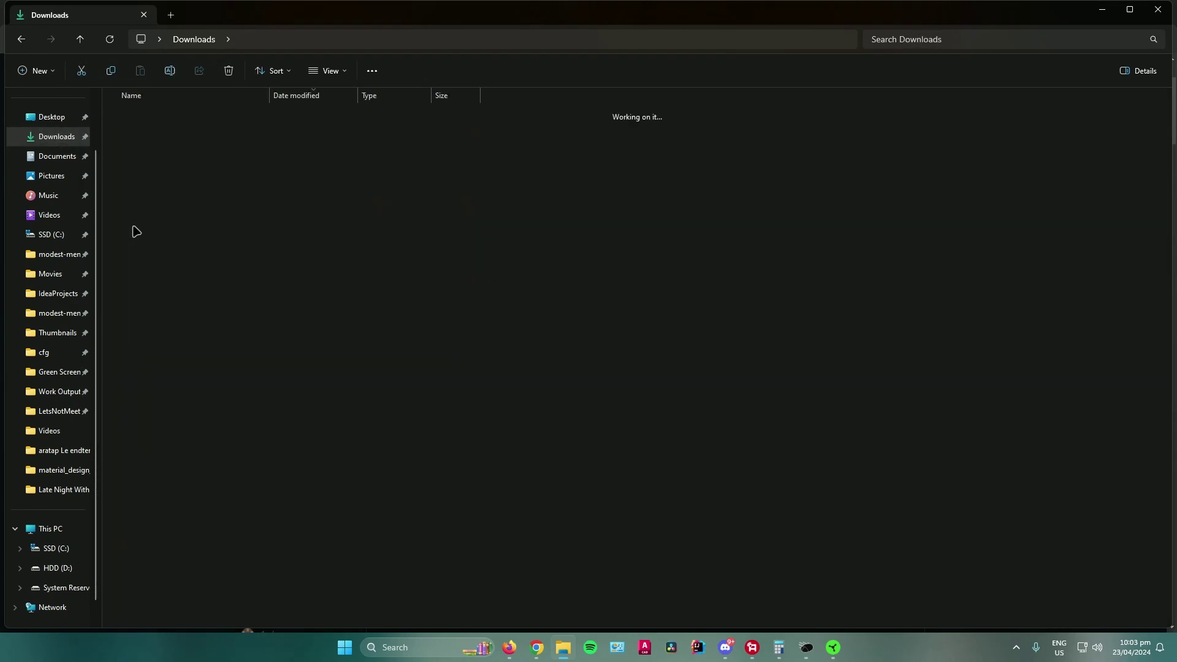
double_click(177, 135)
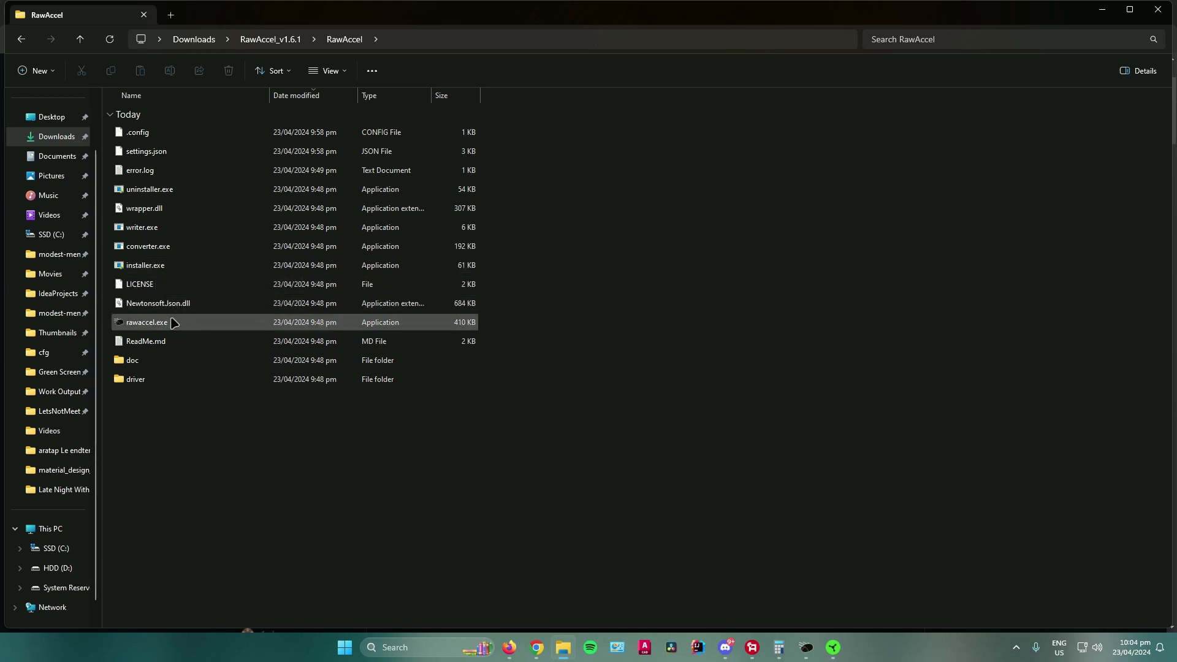
Step: Show the Raw Accel window with Sens Multiplier 1 and select that field
click(806, 647)
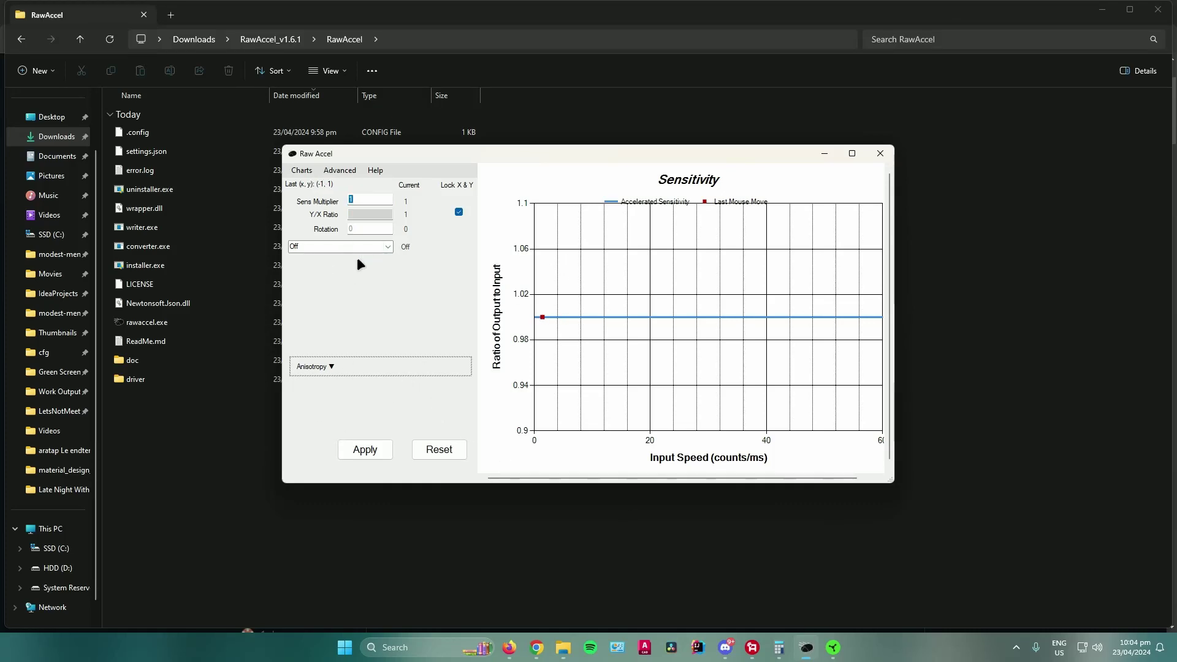
click(363, 199)
Step: Compute 800 ÷ 400 = 2 in Calculator, then minimize it
click(781, 643)
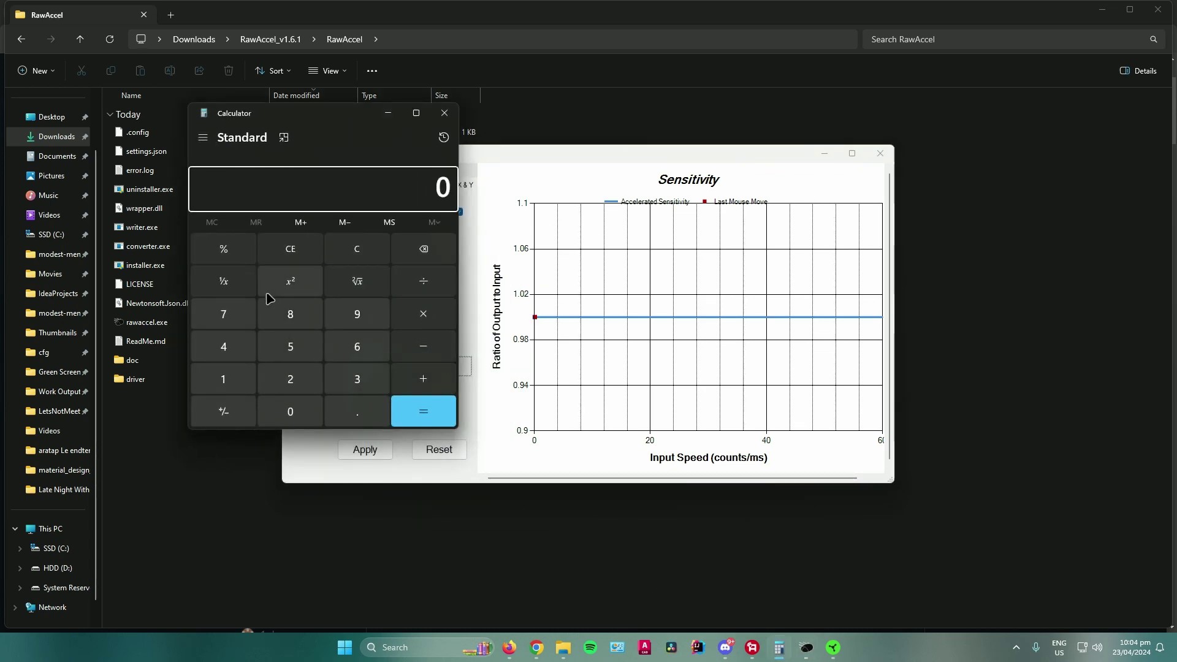
click(299, 320)
click(301, 410)
click(300, 410)
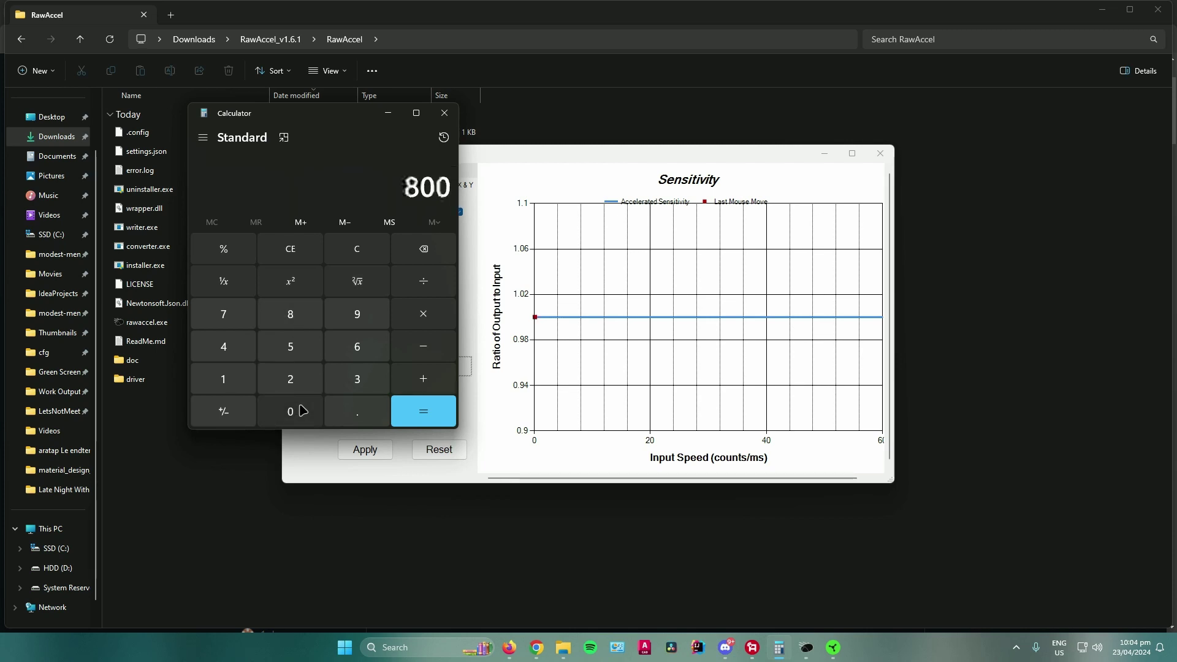
click(426, 286)
click(226, 348)
click(294, 405)
click(294, 405)
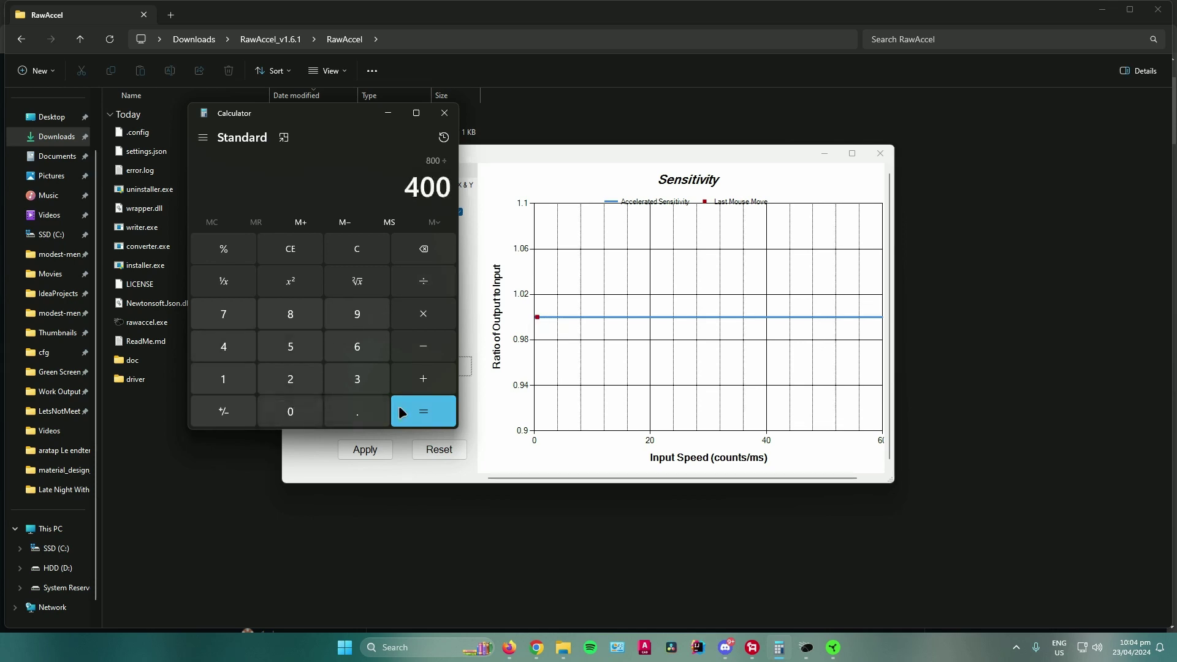
click(402, 409)
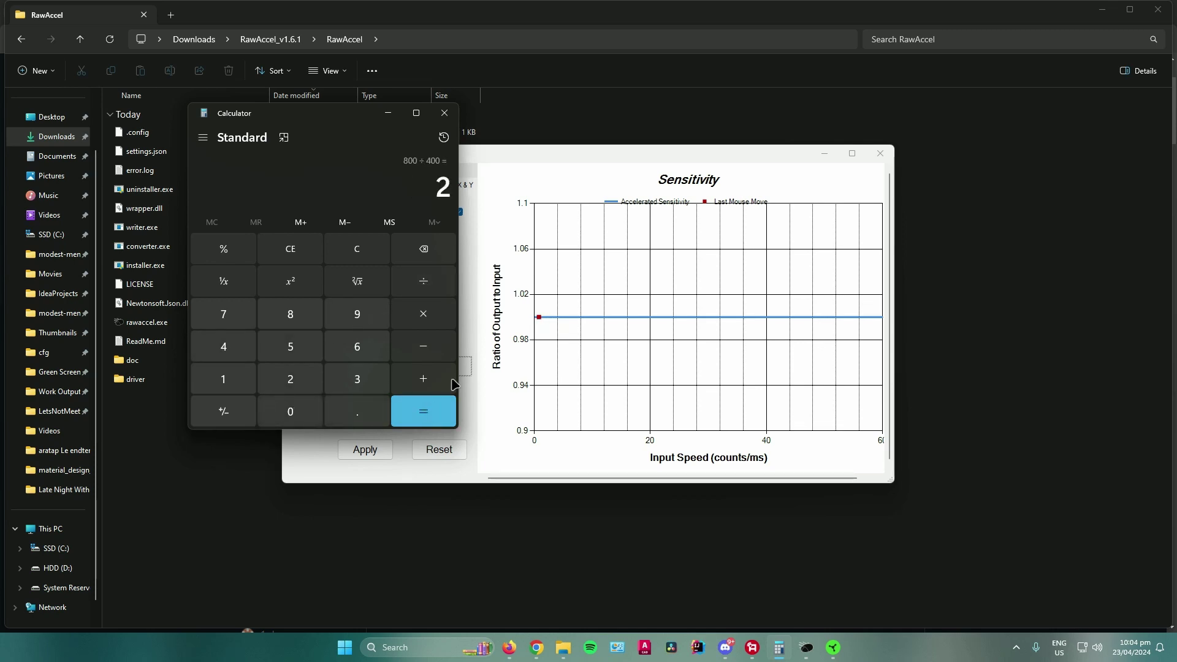
click(388, 113)
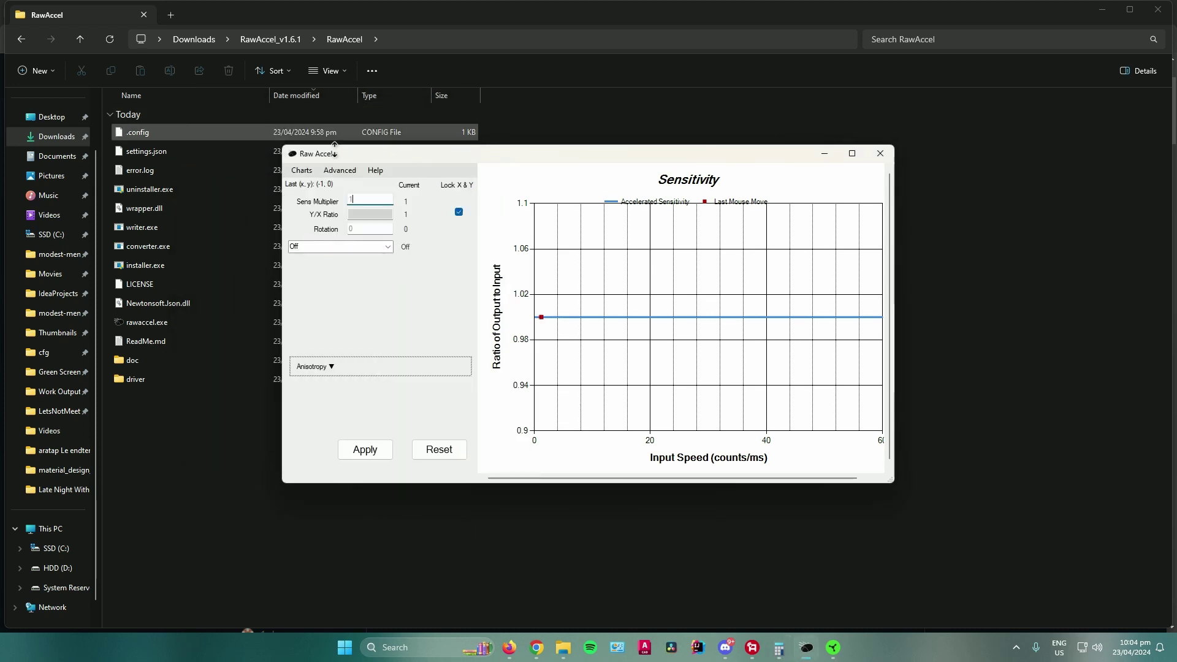
Step: Replace the Sens Multiplier value 1 with 2 and apply it
double_click(358, 196)
text(2)
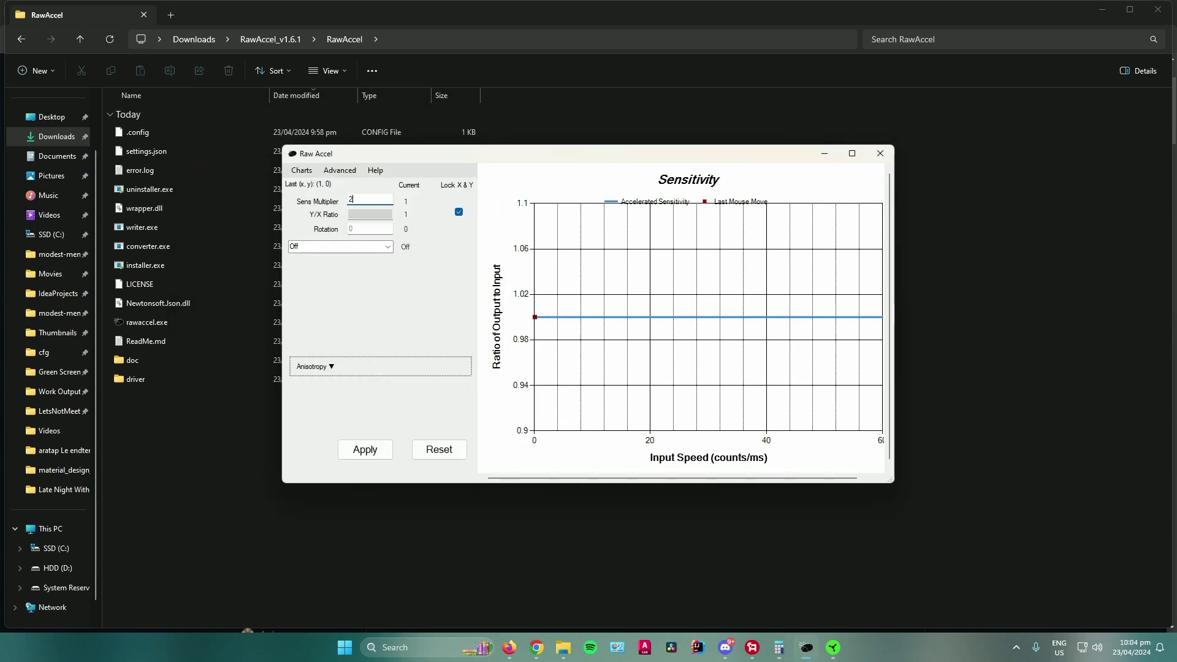
click(365, 451)
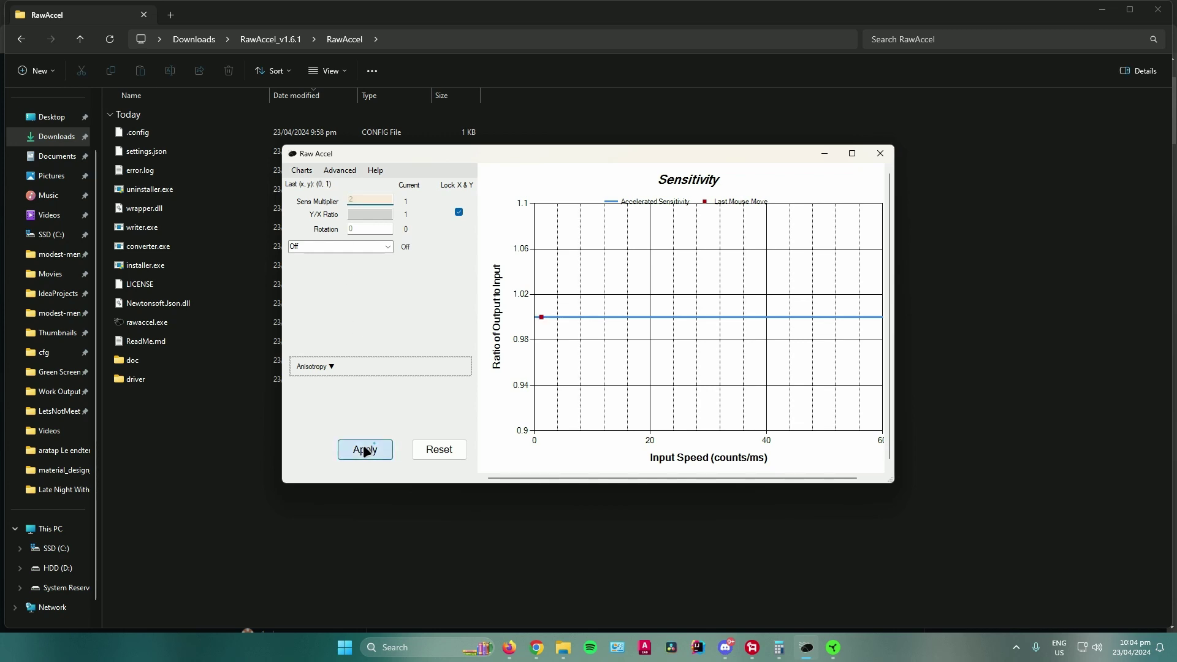